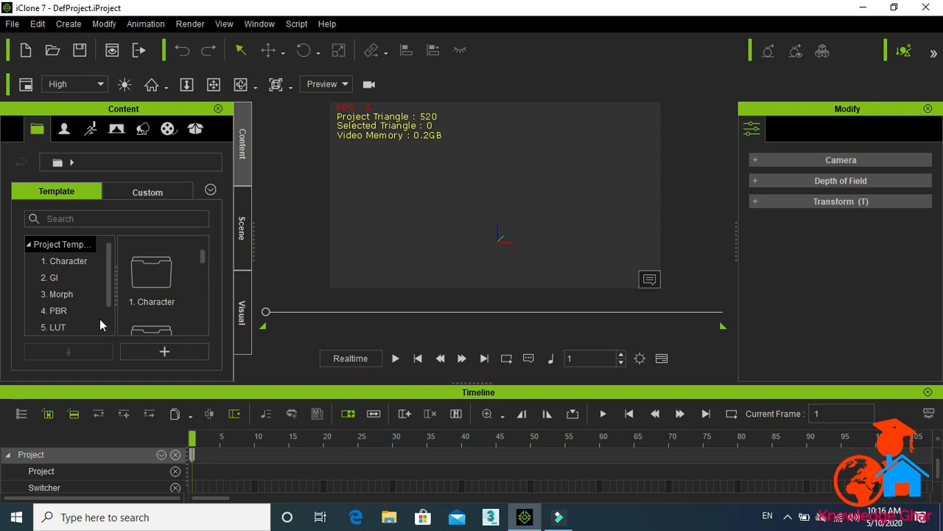
Step: Add the Slacker_Morph character from the Avatar Morph Character templates into the scene
left_click(64, 133)
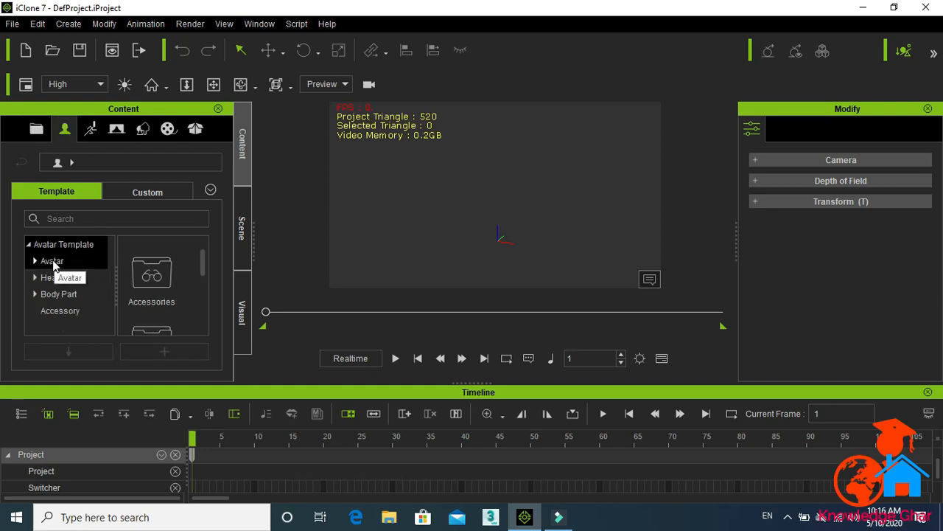
left_click(52, 262)
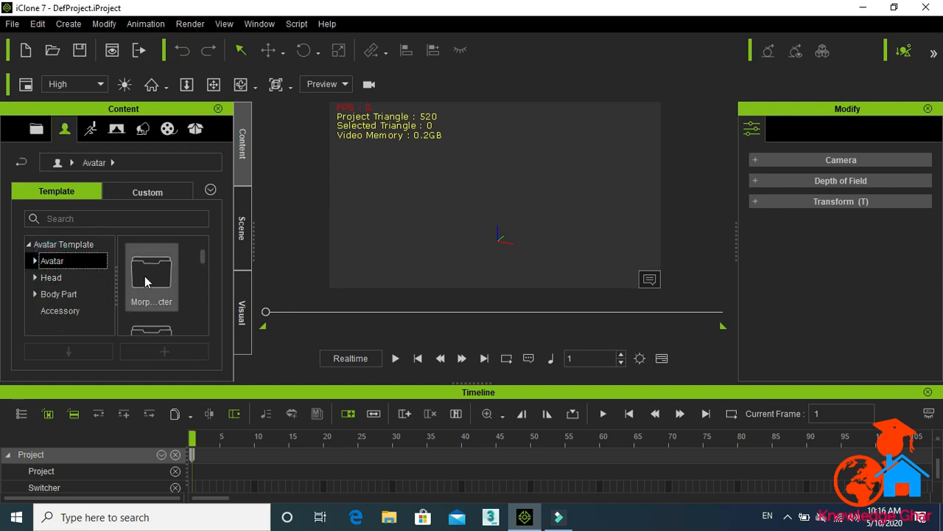
double_click(169, 278)
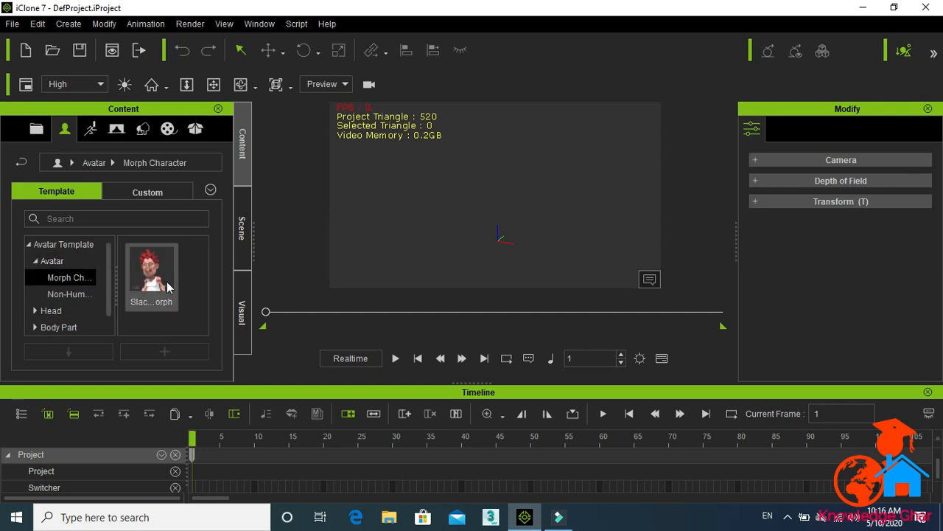
left_click(87, 294)
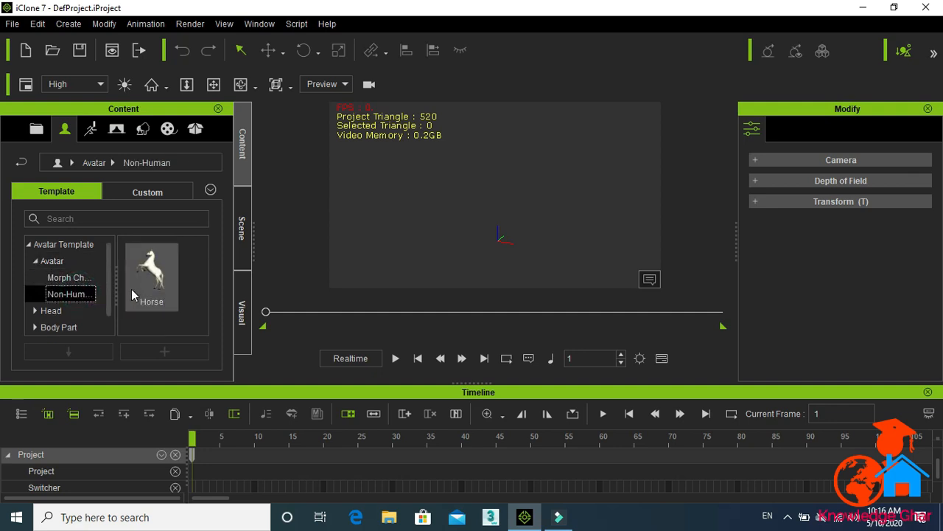
left_click(81, 279)
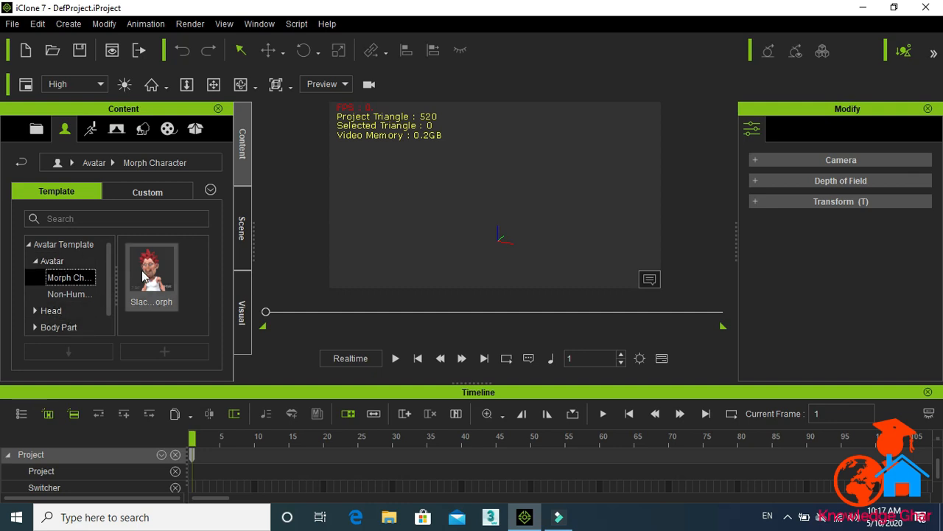
left_click_drag(146, 277, 456, 167)
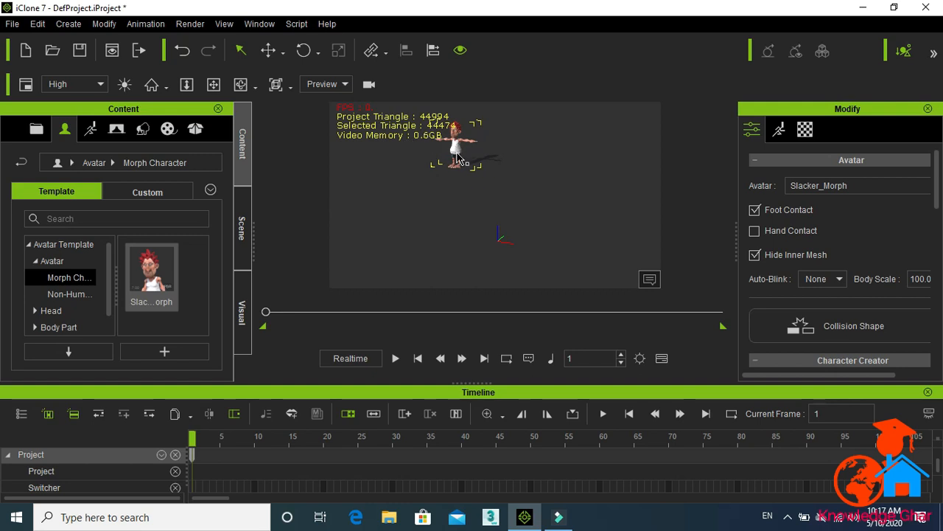
left_click(107, 24)
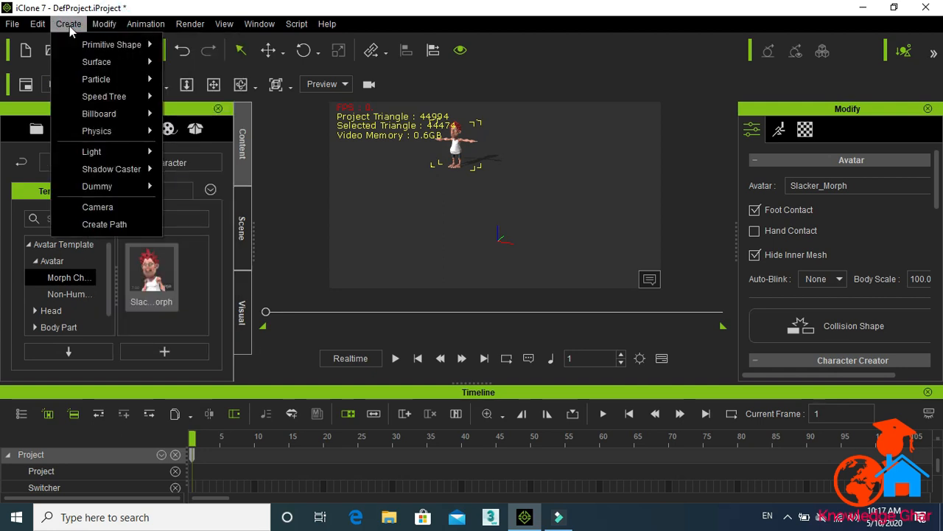
left_click(36, 24)
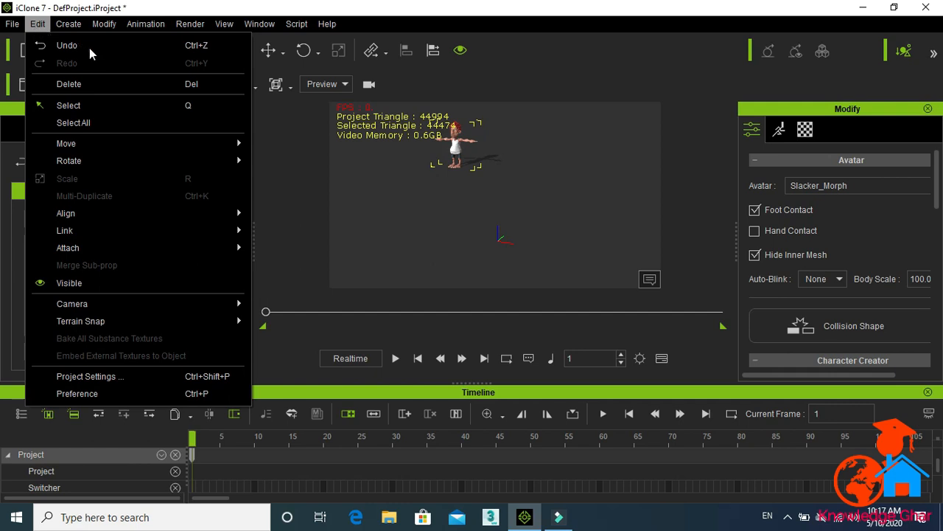
left_click(317, 146)
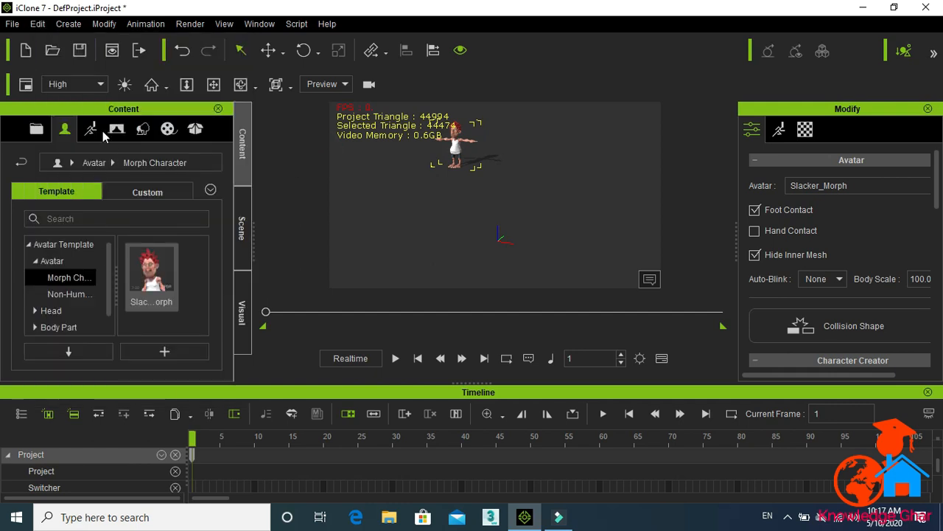
Step: Add the Butte terrain from the Stage 3D Scene Height Map_Large templates to the scene
left_click(142, 129)
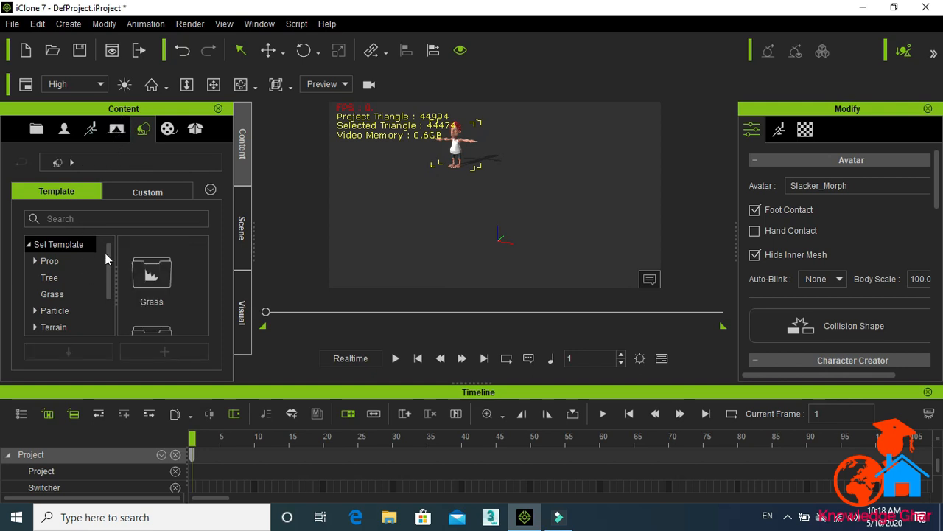
left_click(108, 139)
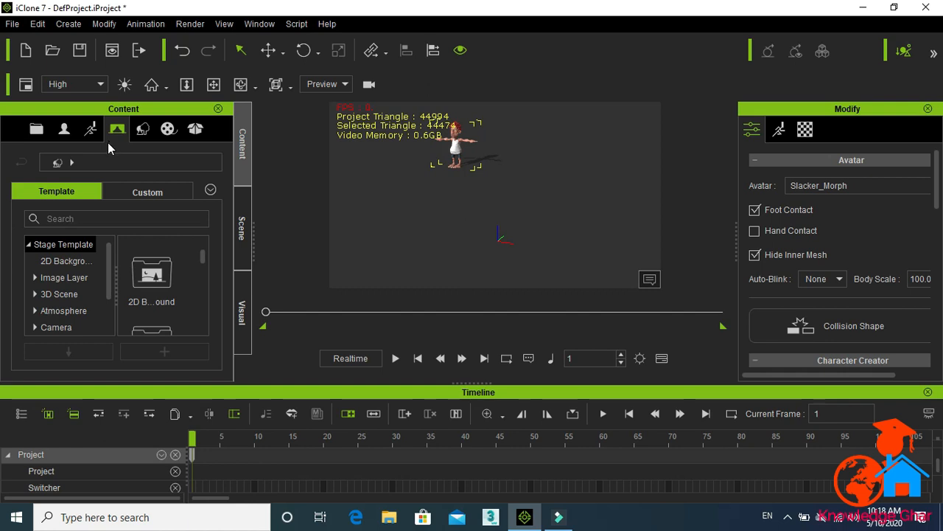
left_click(108, 262)
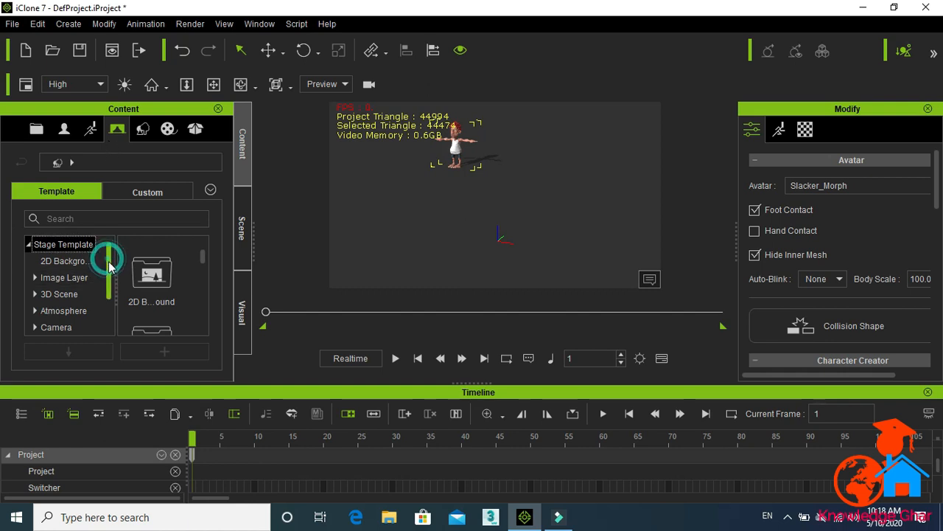
left_click_drag(109, 265, 109, 272)
left_click(59, 280)
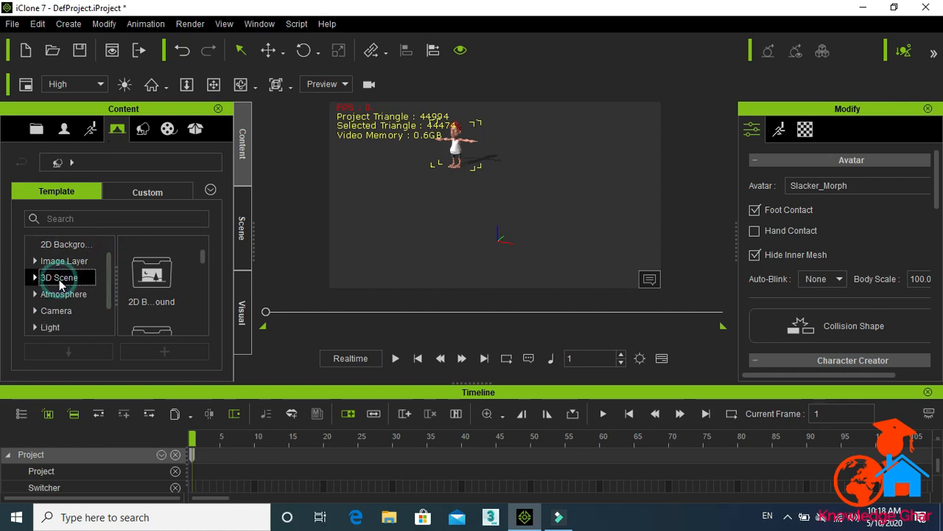
left_click(149, 286)
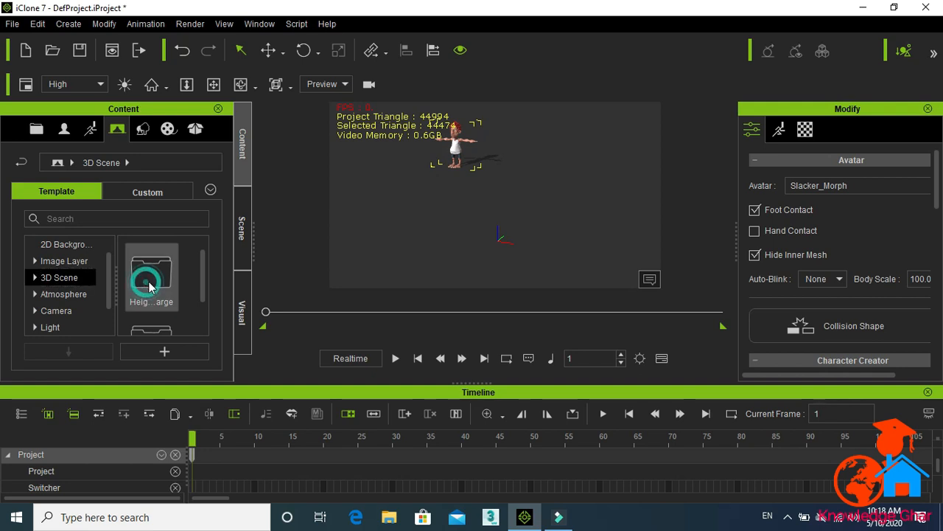
double_click(148, 282)
left_click_drag(202, 265, 464, 172)
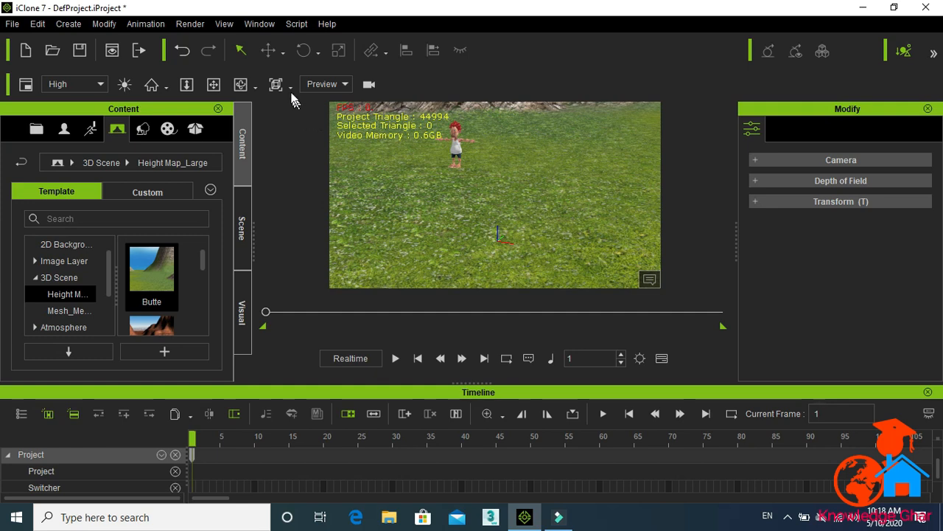
Step: Navigate the viewport camera with pan, zoom and orbit to frame the character on the terrain
left_click(187, 85)
left_click_drag(466, 157, 447, 148)
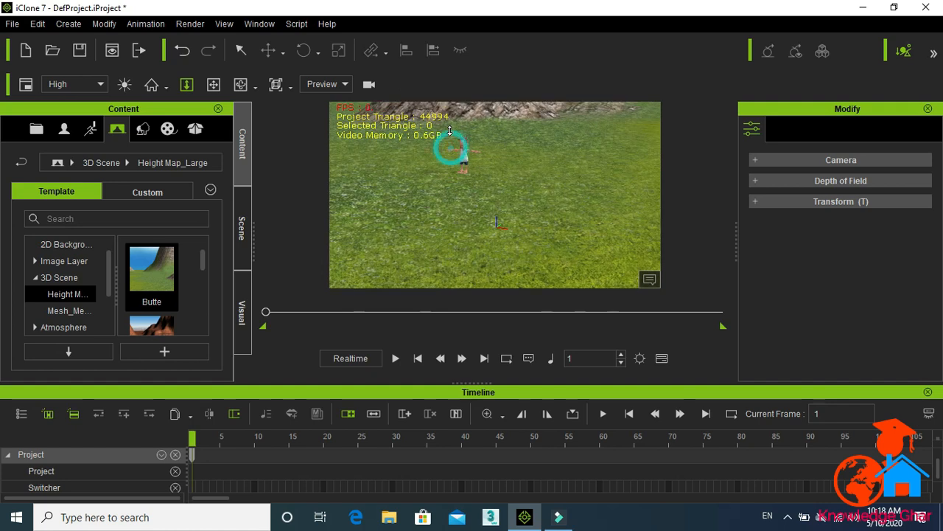
scroll(448, 120, "up", 5)
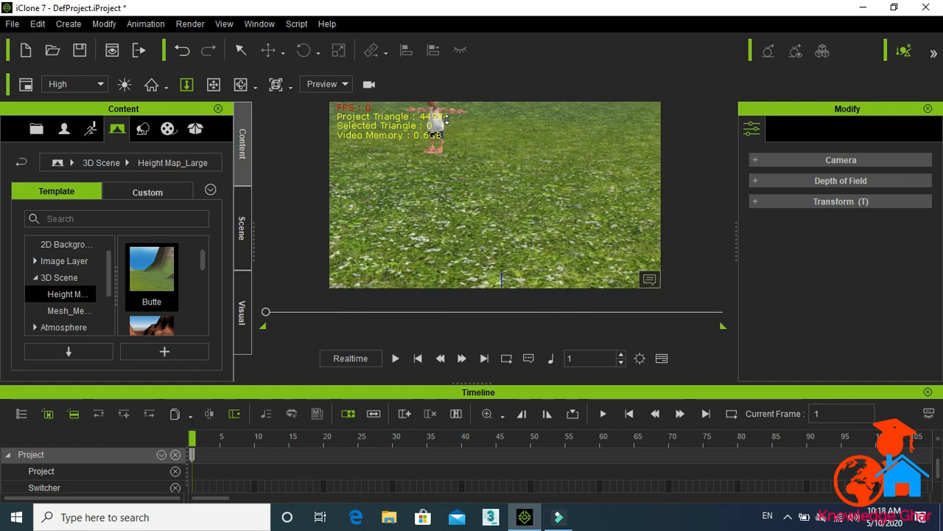
left_click(213, 86)
left_click_drag(438, 169, 470, 217)
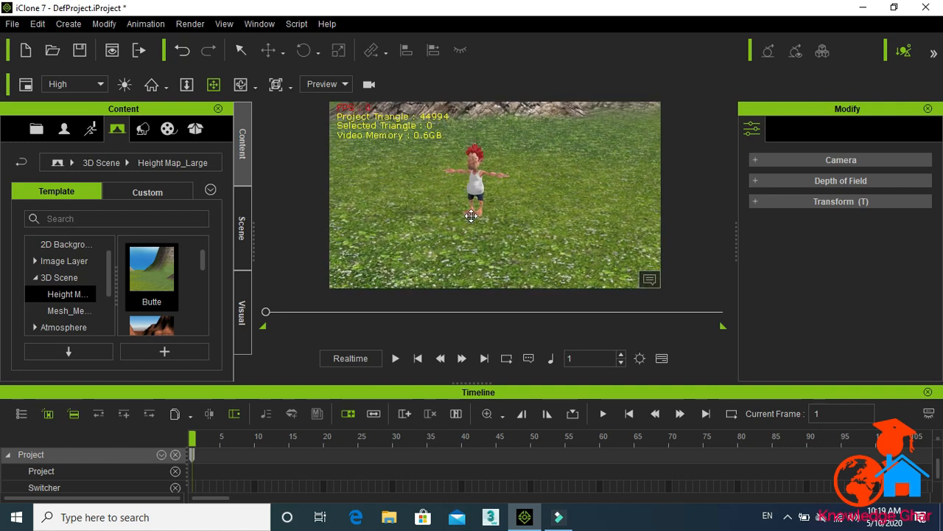
left_click(186, 83)
left_click_drag(483, 146, 483, 143)
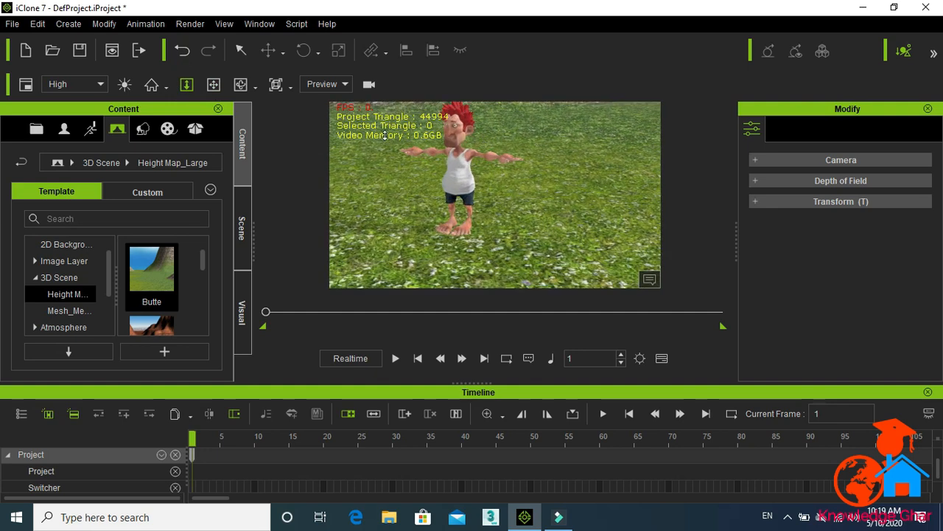
left_click(241, 84)
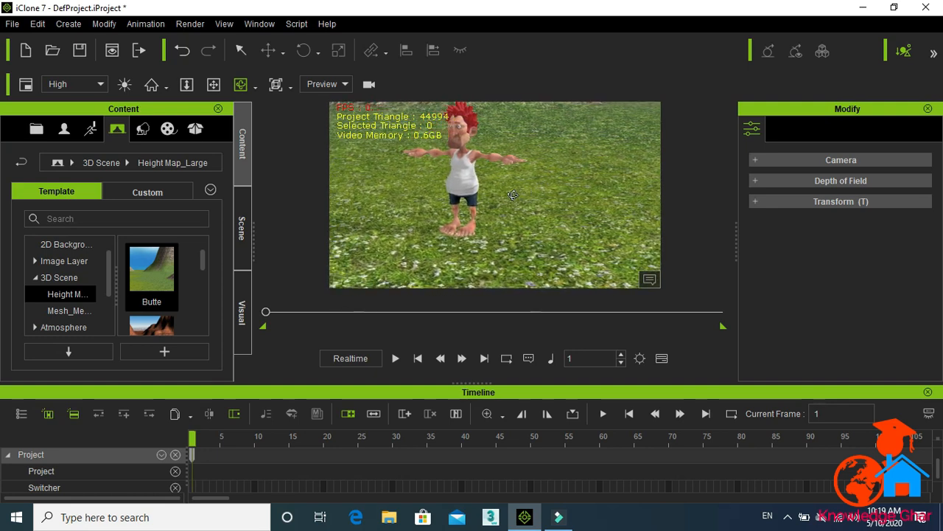
left_click_drag(489, 197, 549, 169)
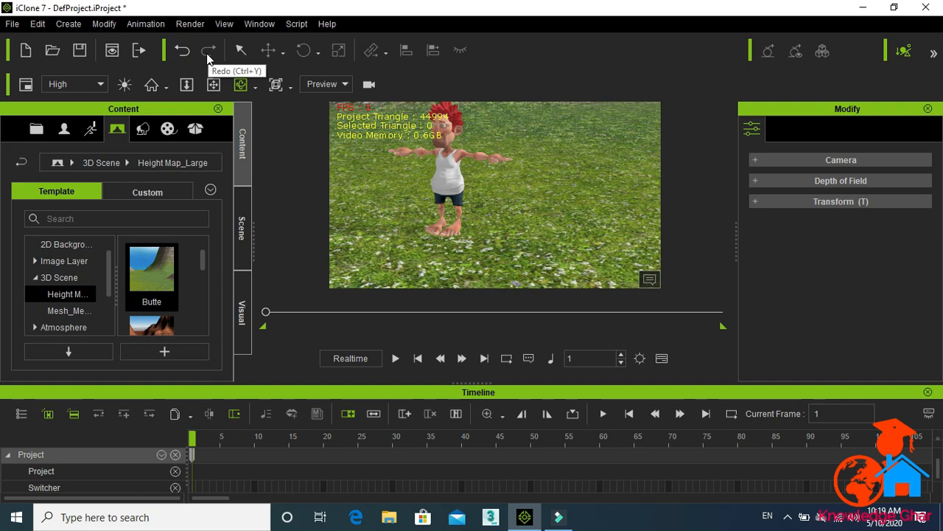
Step: Select the character and reposition it on the terrain with the Move tool
left_click(241, 50)
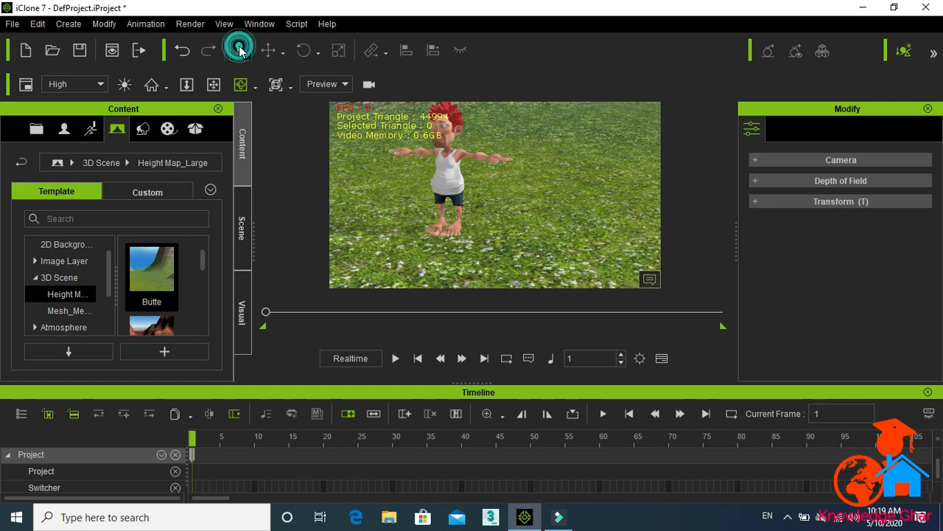
left_click(443, 166)
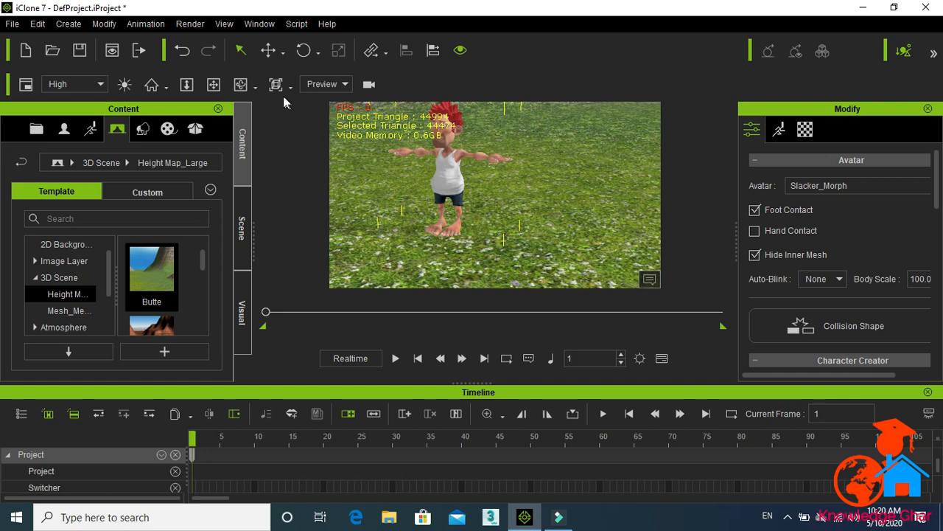
left_click(268, 50)
left_click_drag(480, 234, 538, 249)
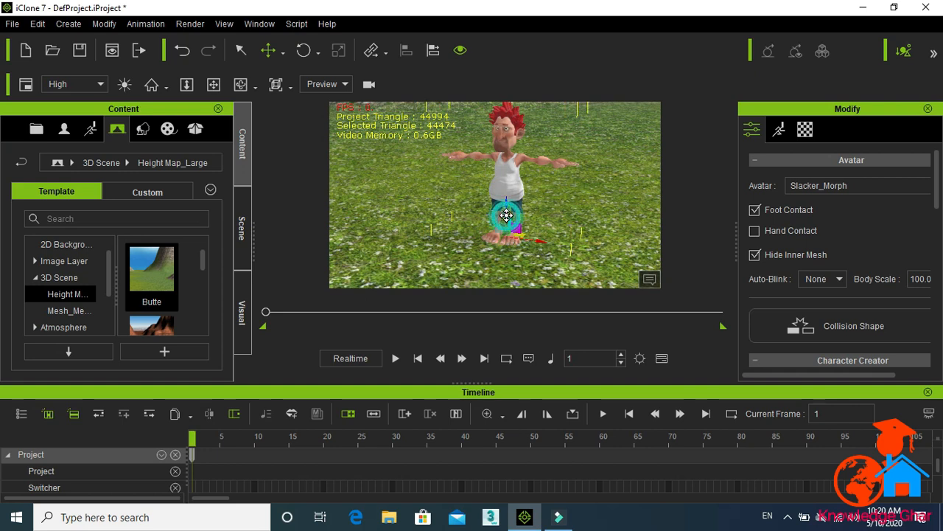
left_click_drag(506, 173, 498, 212)
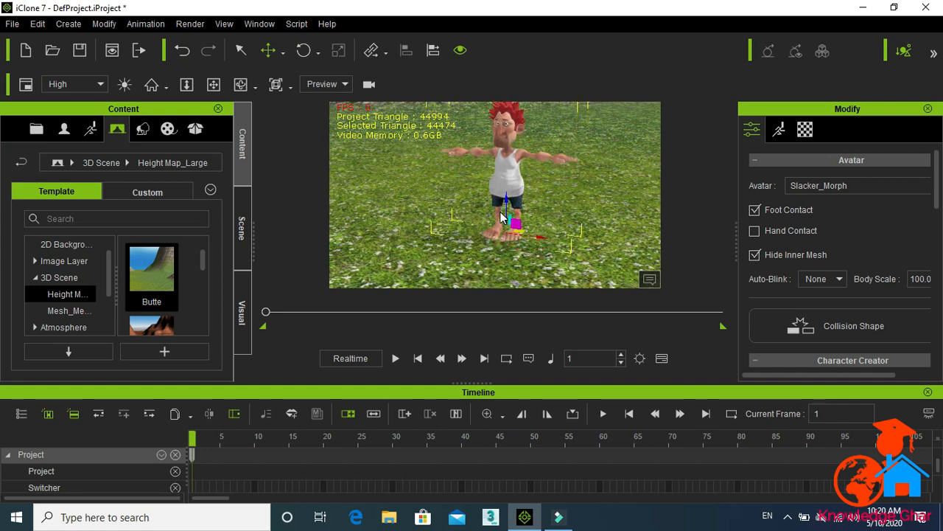
Step: Tilt the character with the Rotate tool, then undo the rotation
left_click(305, 54)
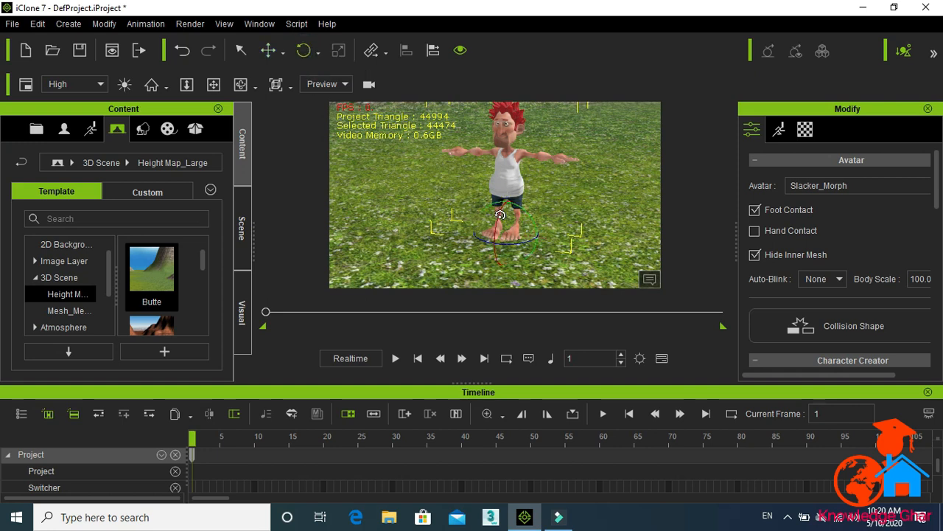
left_click_drag(488, 234, 521, 175)
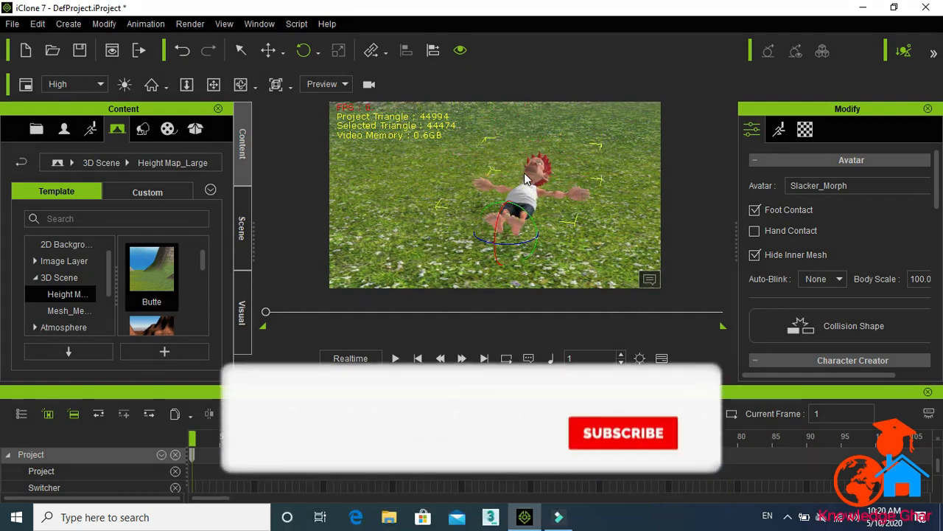
key("ctrl+z")
key("ctrl+z")
key("ctrl+z")
key("ctrl+z")
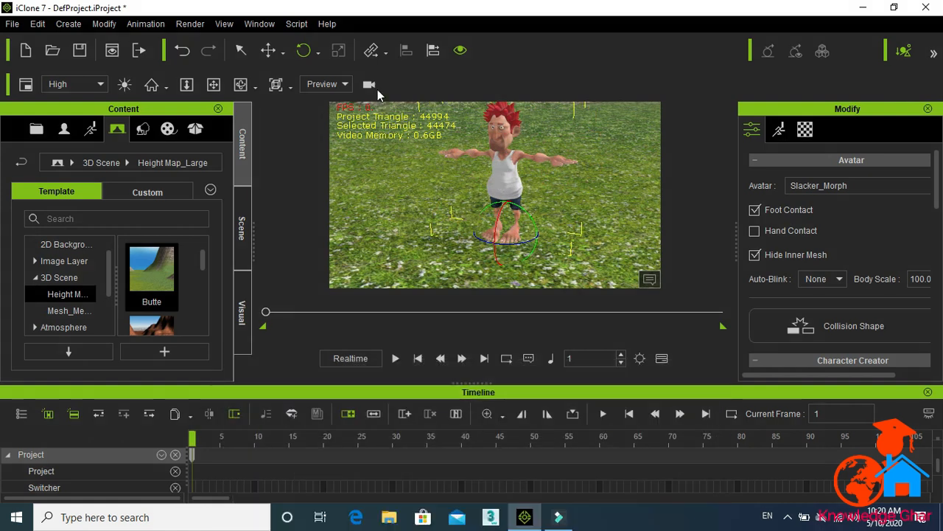
Step: Browse the avatar templates, then open the Motion folder in the animation templates library
left_click(63, 132)
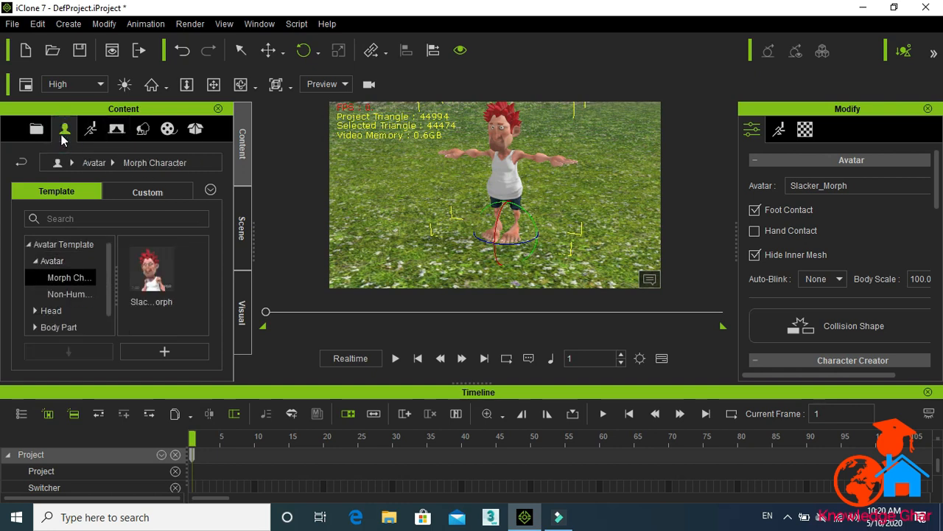
left_click(110, 302)
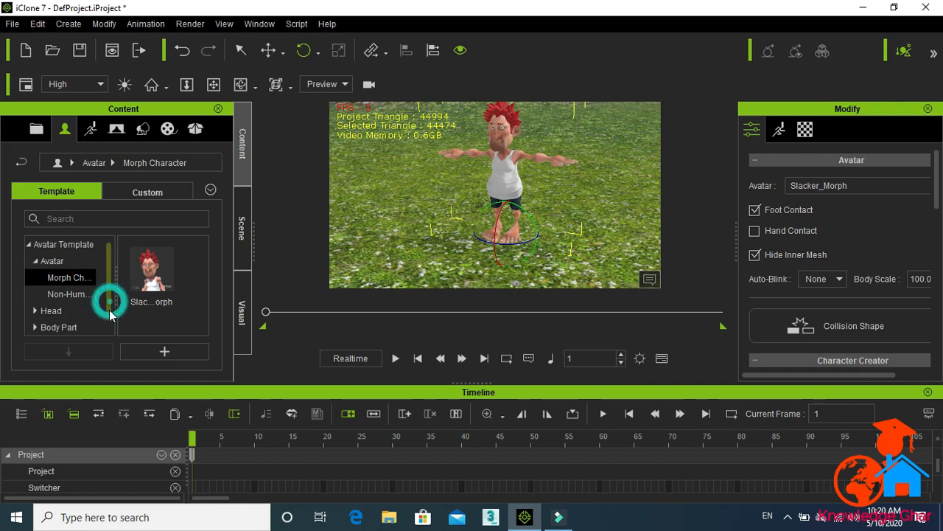
left_click(93, 132)
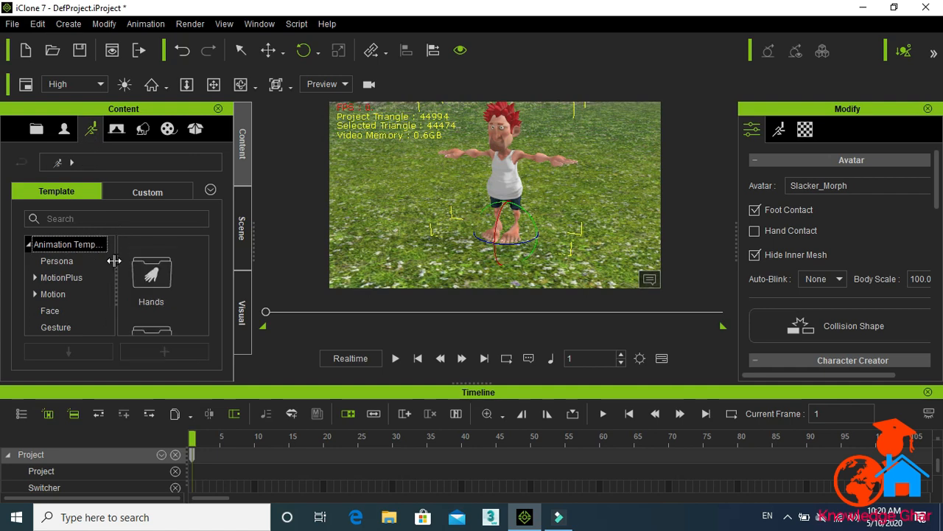
left_click(168, 266)
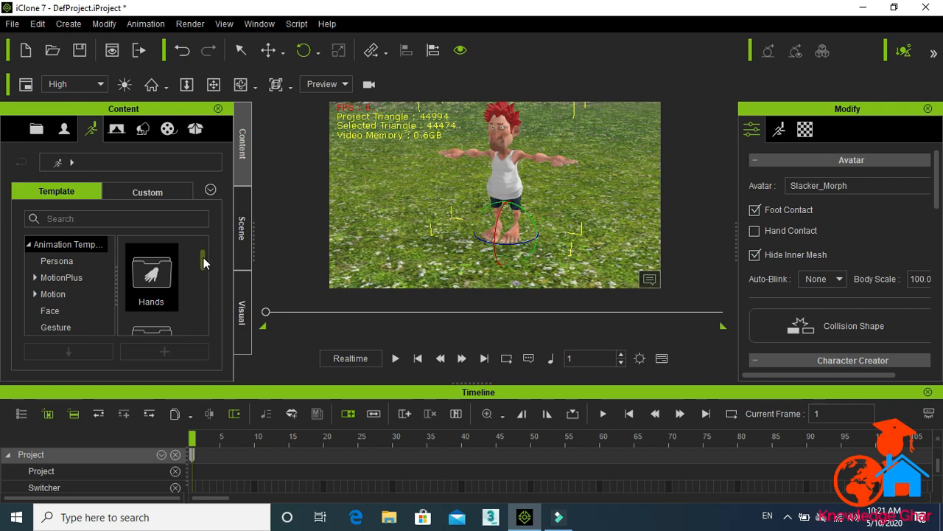
left_click_drag(203, 258, 204, 282)
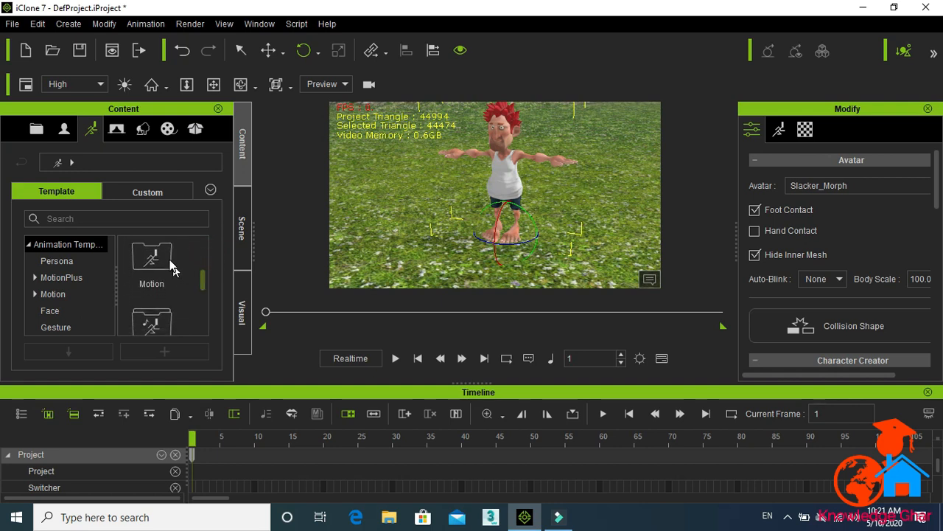
double_click(170, 265)
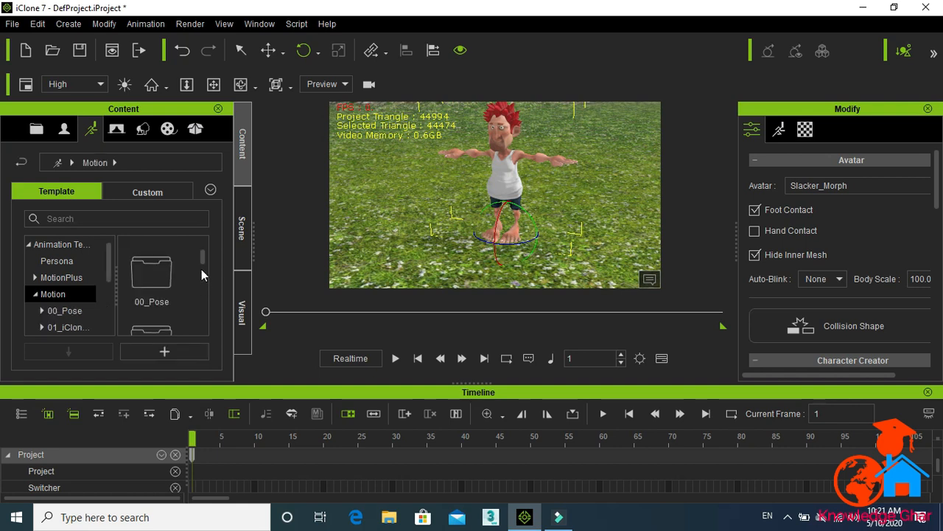
Step: Apply the Catwalk loop motion from 02_G6 Motion_Heidi > Move to the Slacker_Morph character
mouse_move(201, 259)
left_mouse_down()
mouse_move(204, 288)
mouse_move(201, 278)
left_mouse_up()
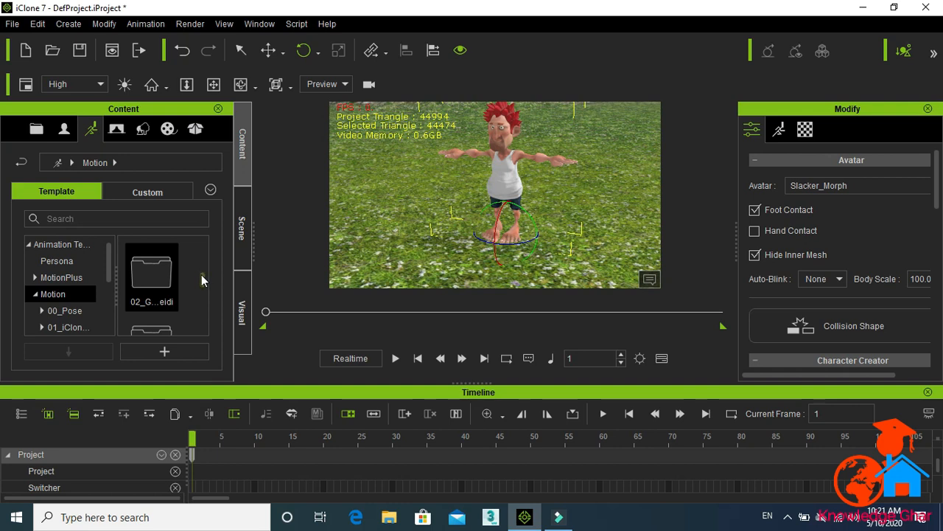
mouse_move(201, 276)
left_mouse_down()
mouse_move(203, 324)
mouse_move(200, 288)
left_mouse_up()
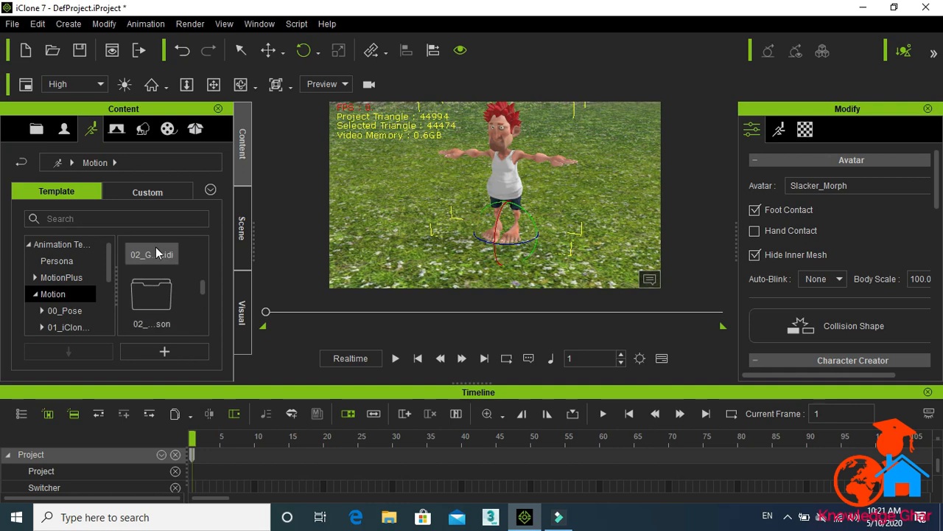
double_click(163, 265)
left_click_drag(203, 286, 205, 329)
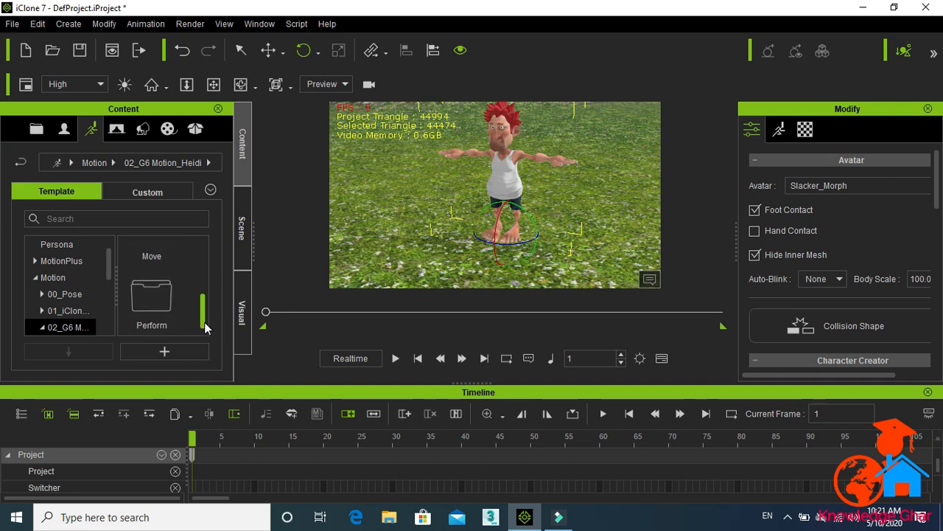
double_click(151, 249)
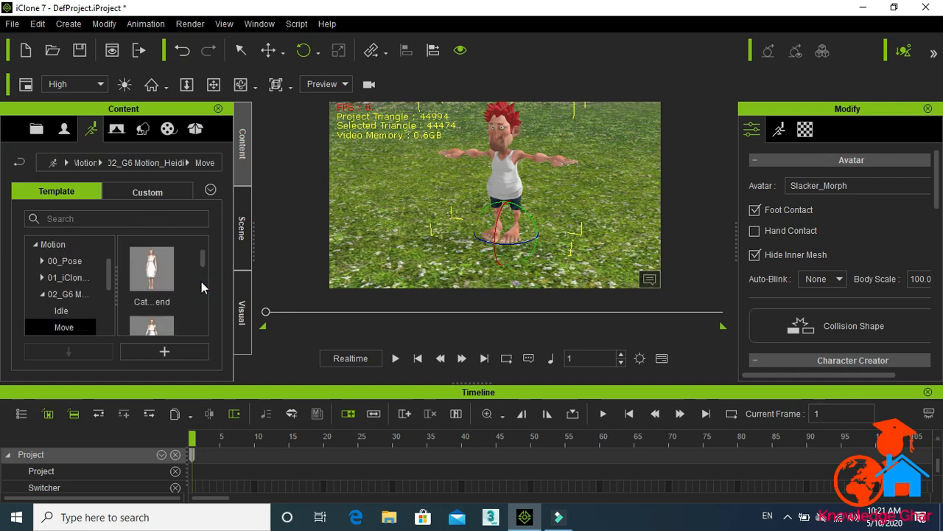
left_click_drag(202, 261, 200, 282)
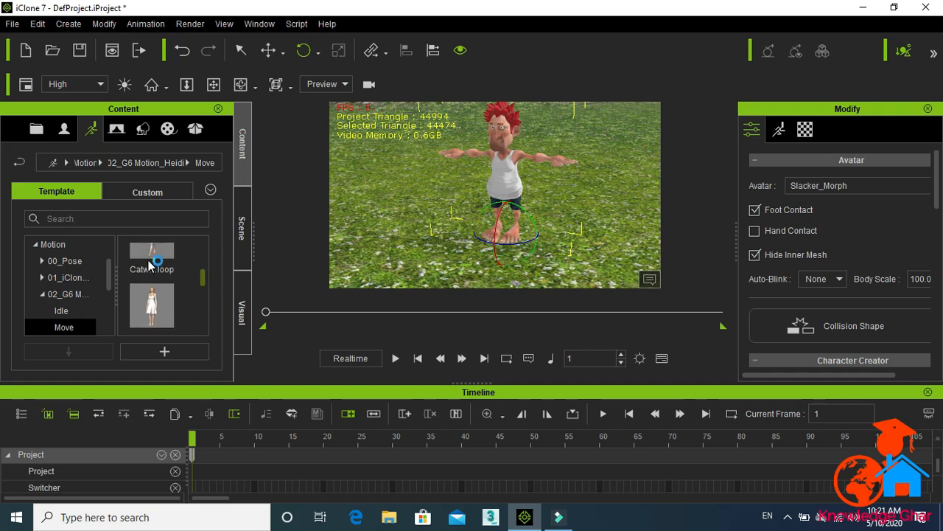
left_click_drag(151, 258, 500, 182)
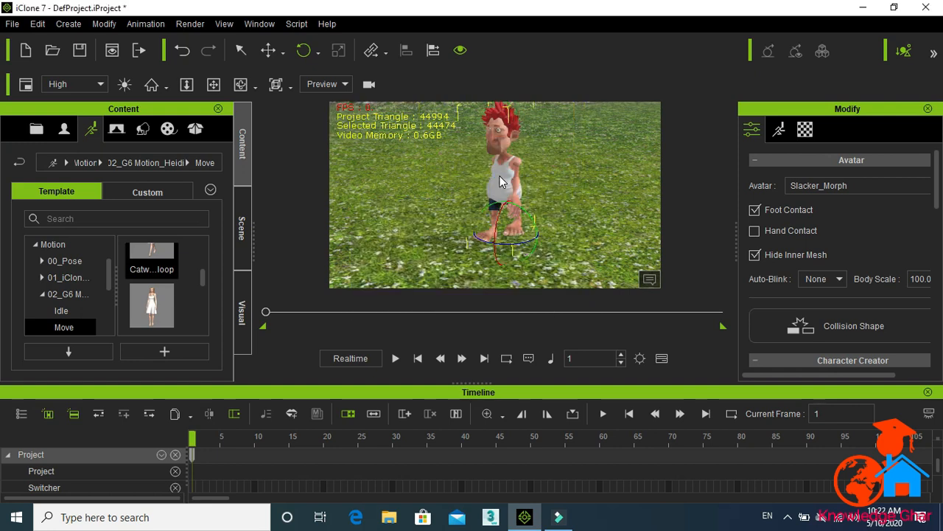
Step: Play back the animation to preview the character walking on the terrain
left_click(396, 359)
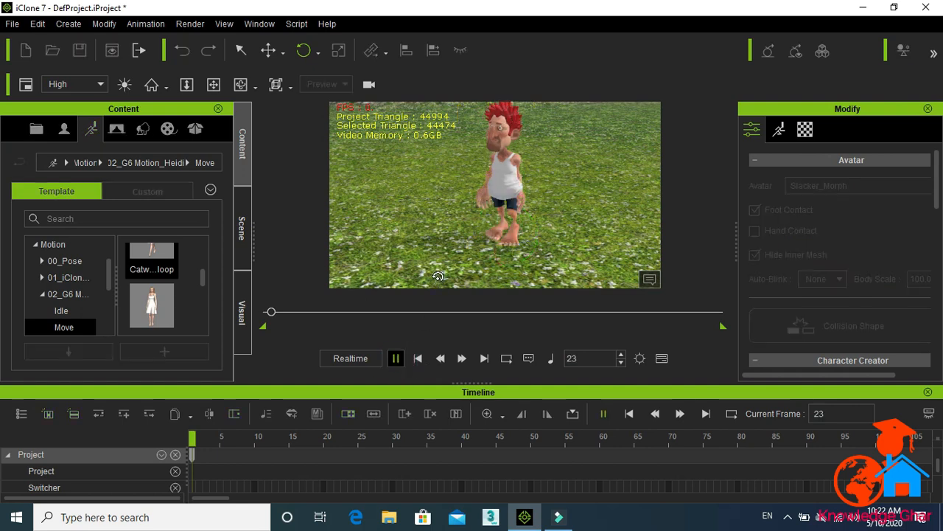
key("space")
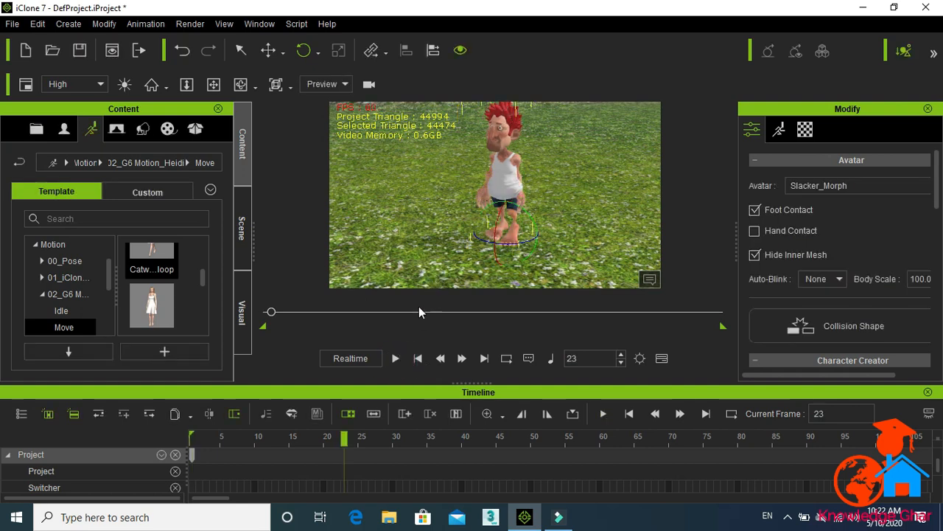
left_click(396, 358)
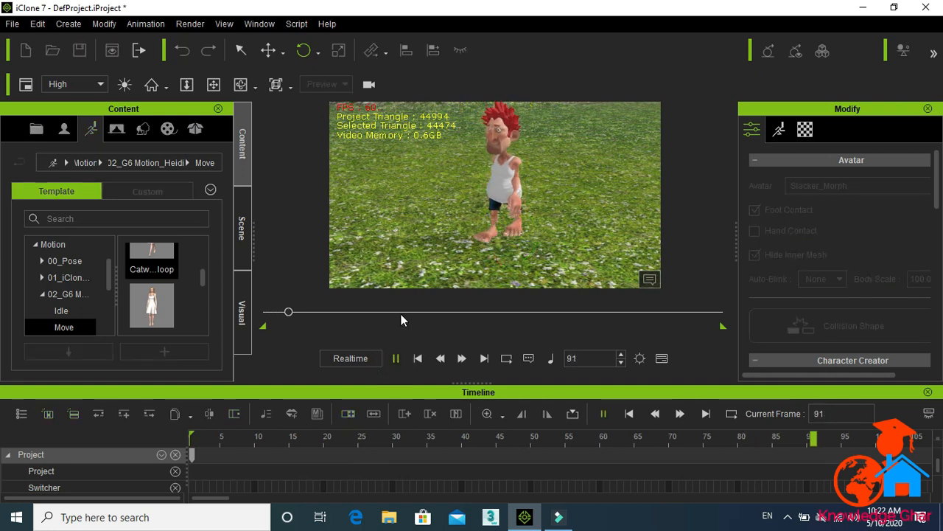
left_click(396, 358)
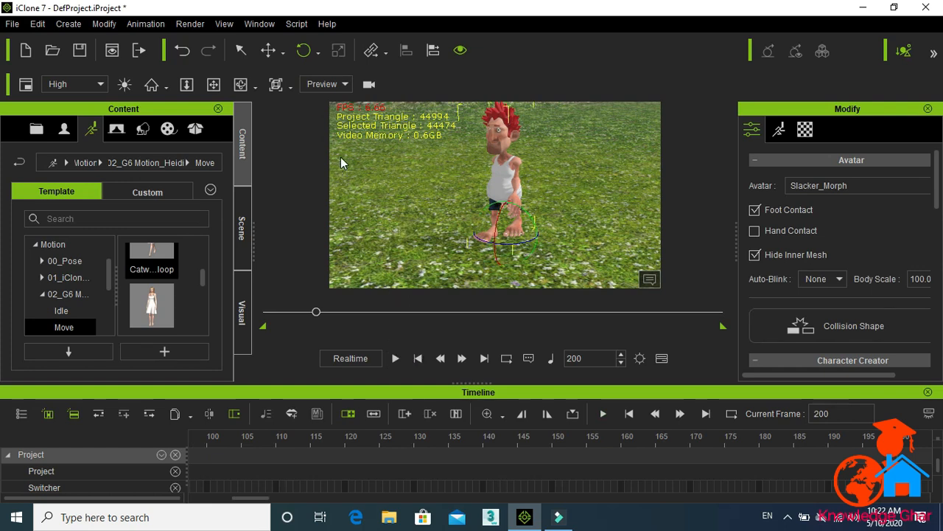
Step: Browse the Prop templates in the Set content library
left_click(142, 130)
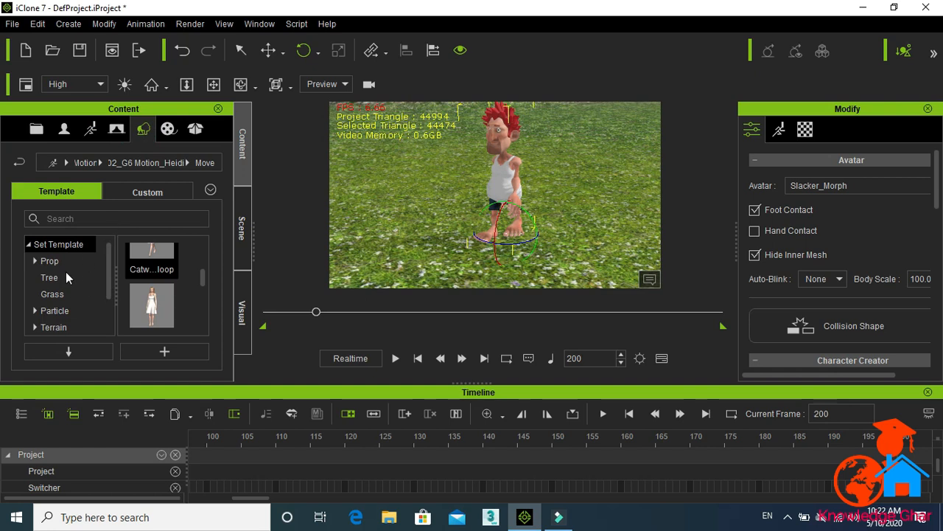
left_click(40, 262)
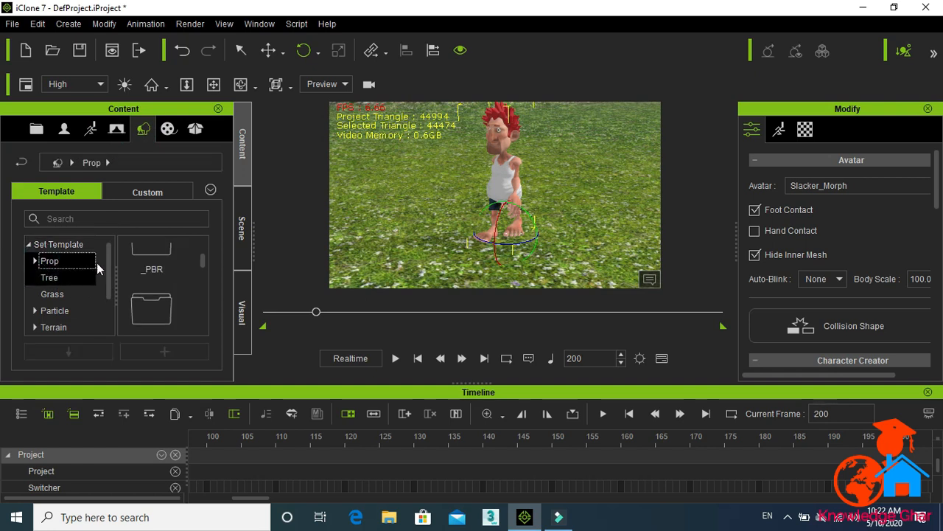
left_click(151, 258)
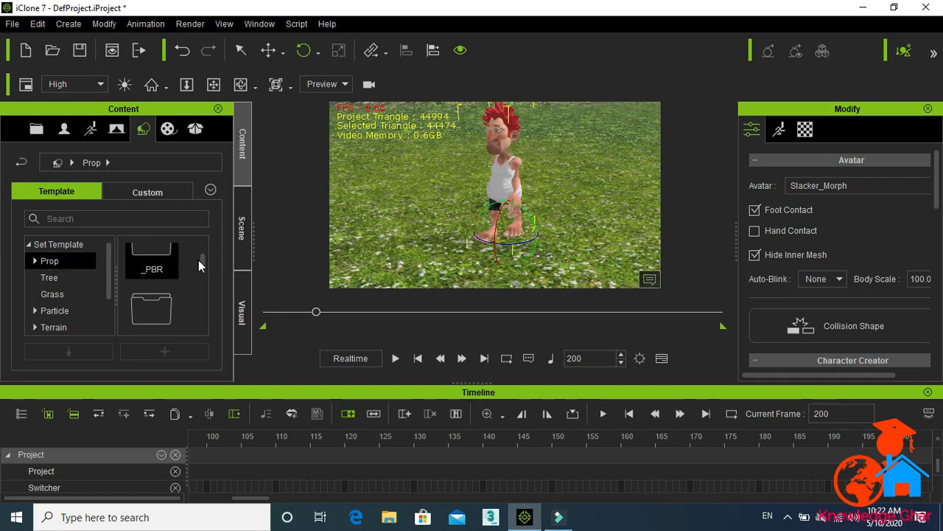
scroll(199, 259, "up", 1)
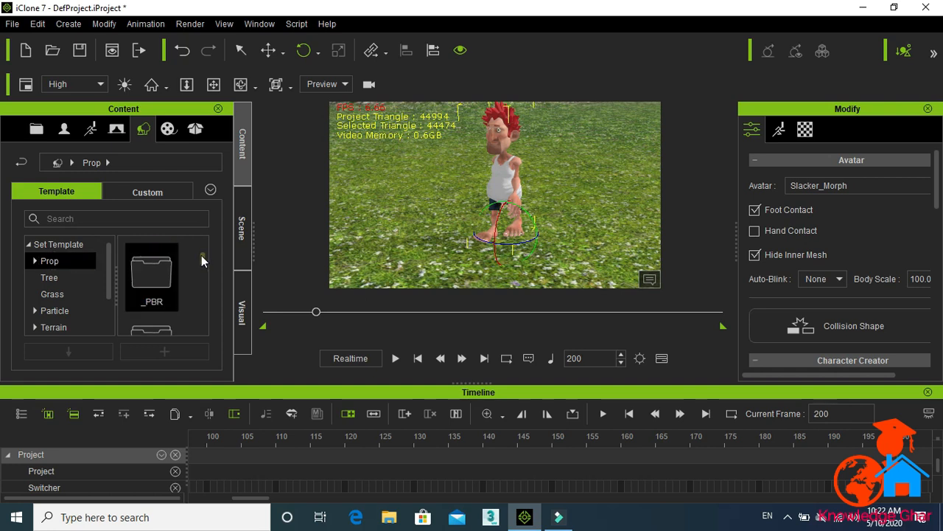
left_click_drag(201, 258, 204, 280)
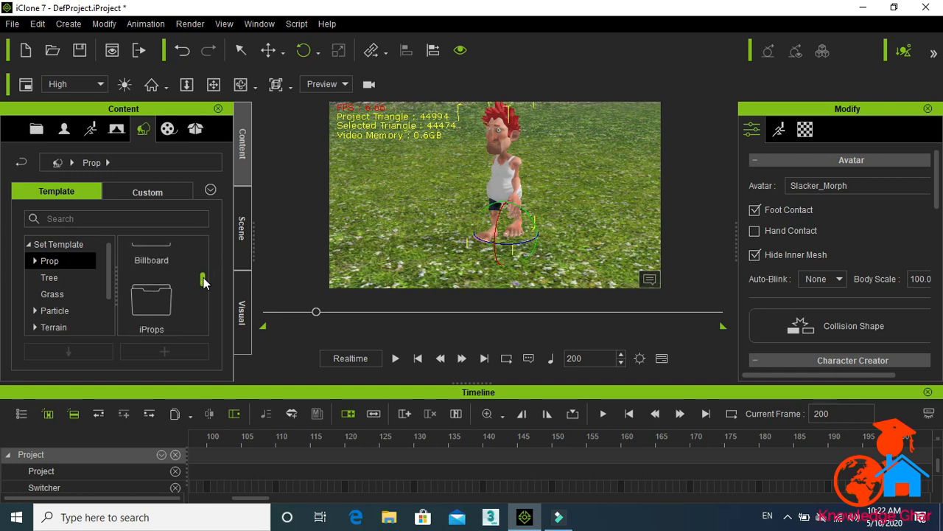
Step: Add the Alaska Cedar tree beside the character and drop it onto the terrain
left_click(45, 278)
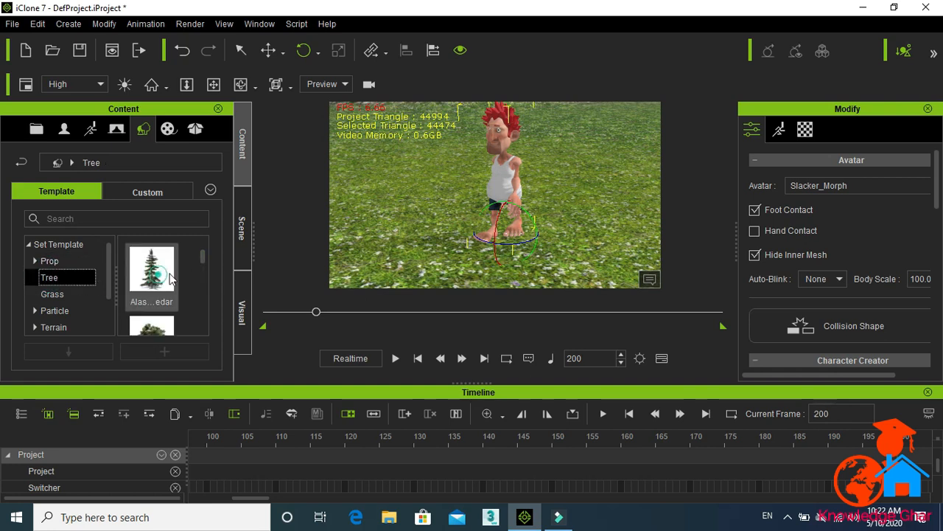
left_click_drag(171, 278, 417, 194)
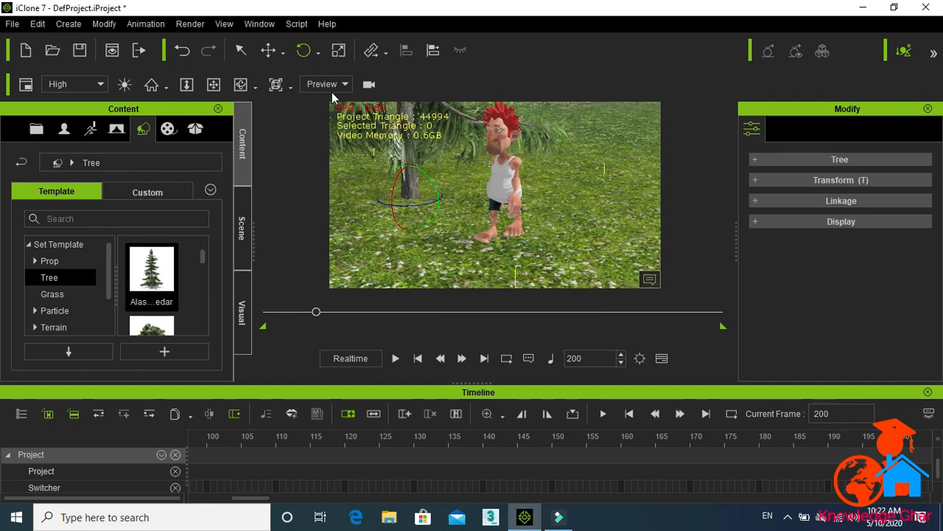
left_click(187, 84)
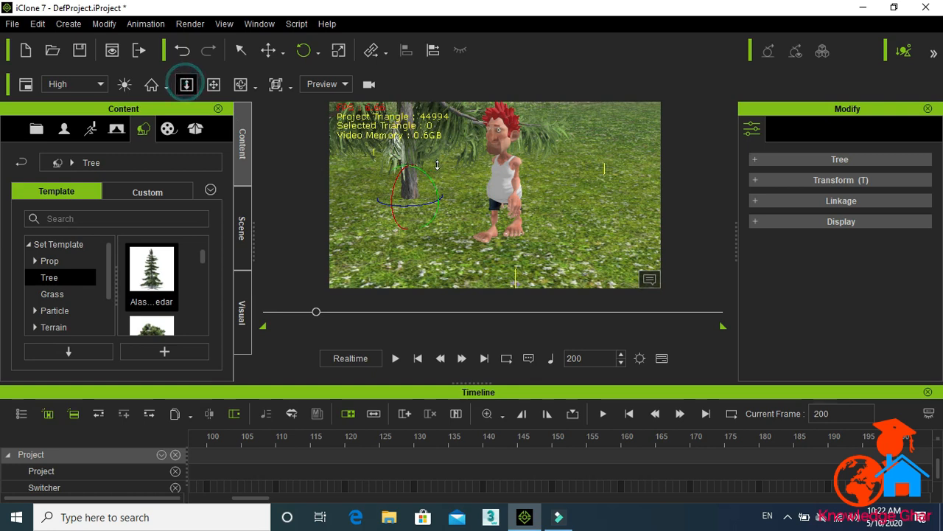
scroll(445, 180, "down", 10)
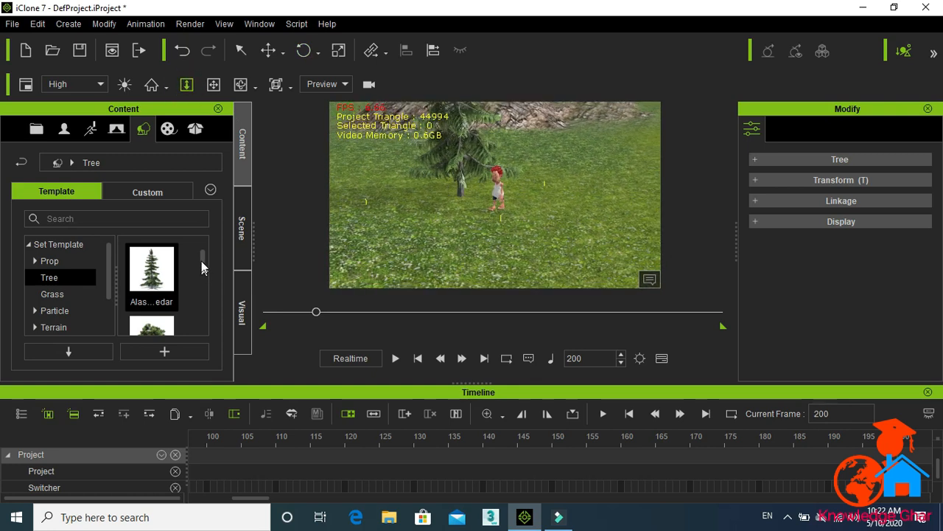
Step: Add Bamboo grass from the Grass templates to the terrain
left_click(56, 295)
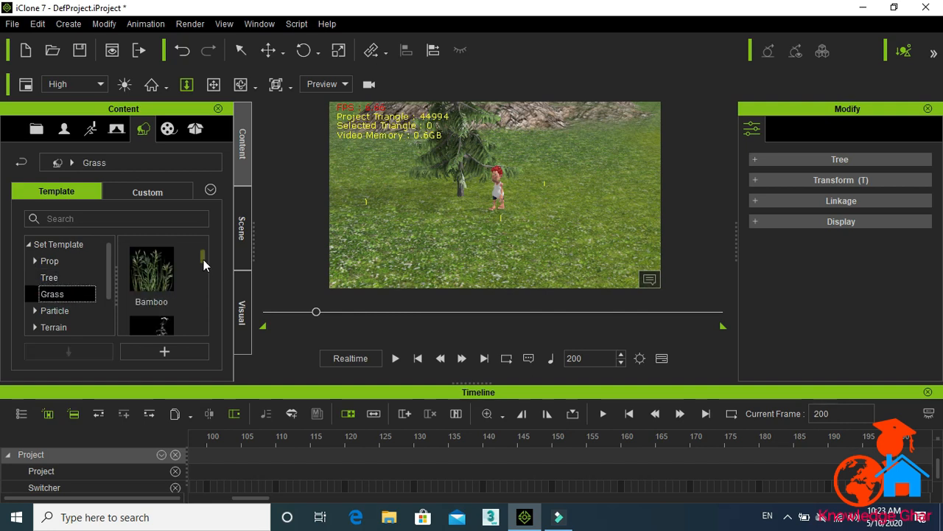
left_click_drag(354, 245, 433, 211)
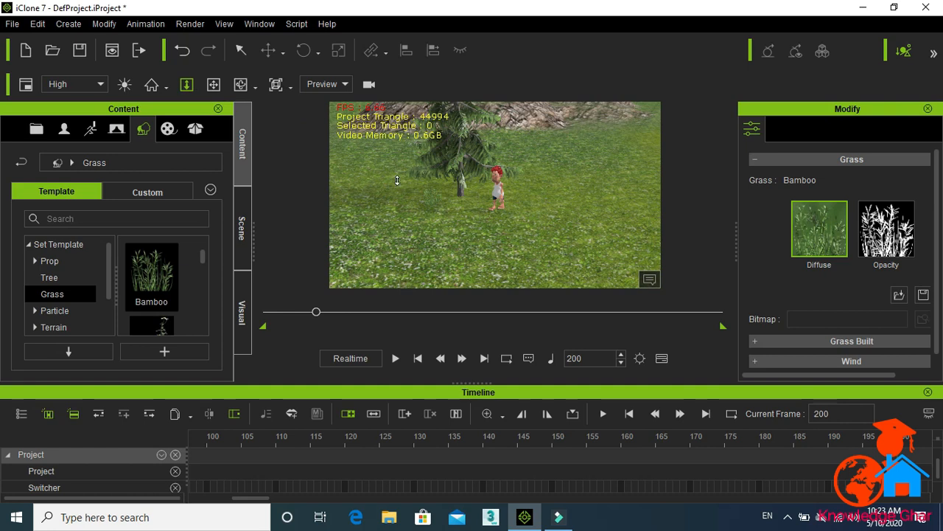
left_click_drag(397, 180, 350, 204)
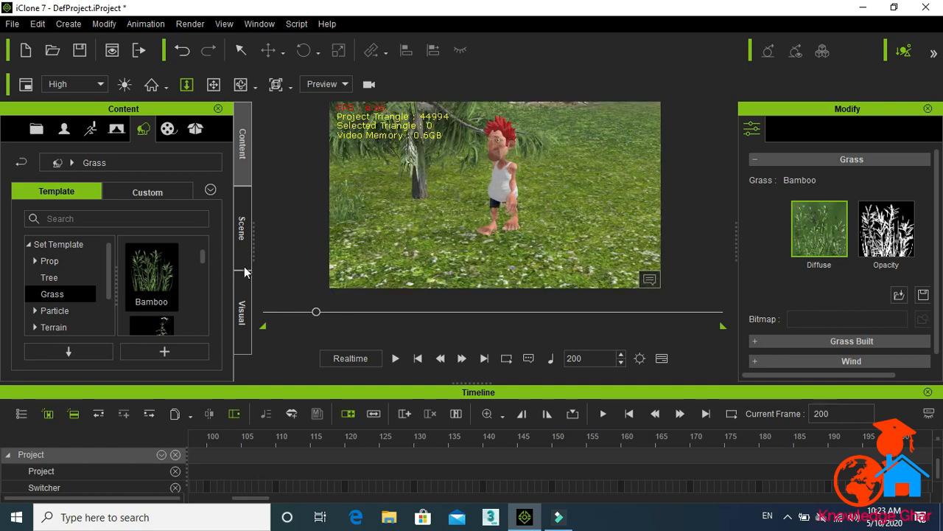
Step: Open the Scene panel to review the scene objects, then open the Visual settings panel
left_click_drag(107, 282, 106, 306)
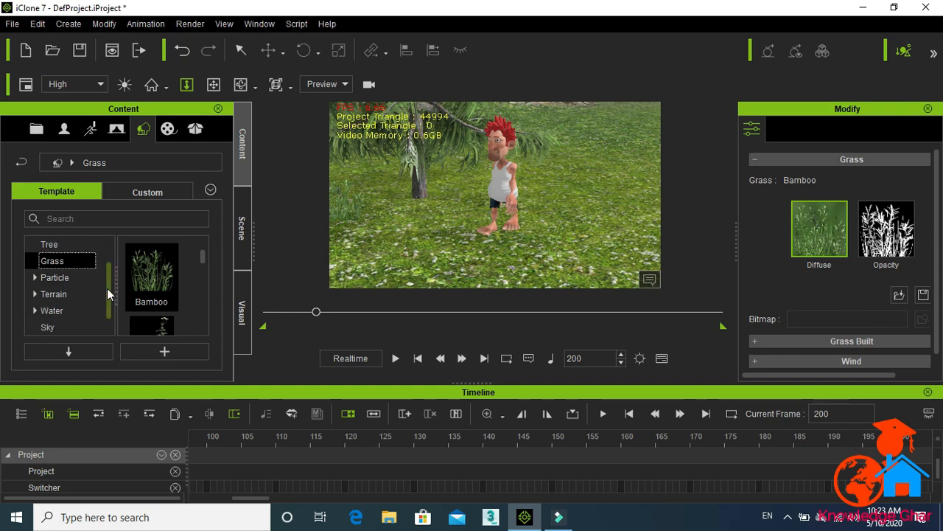
left_click(370, 86)
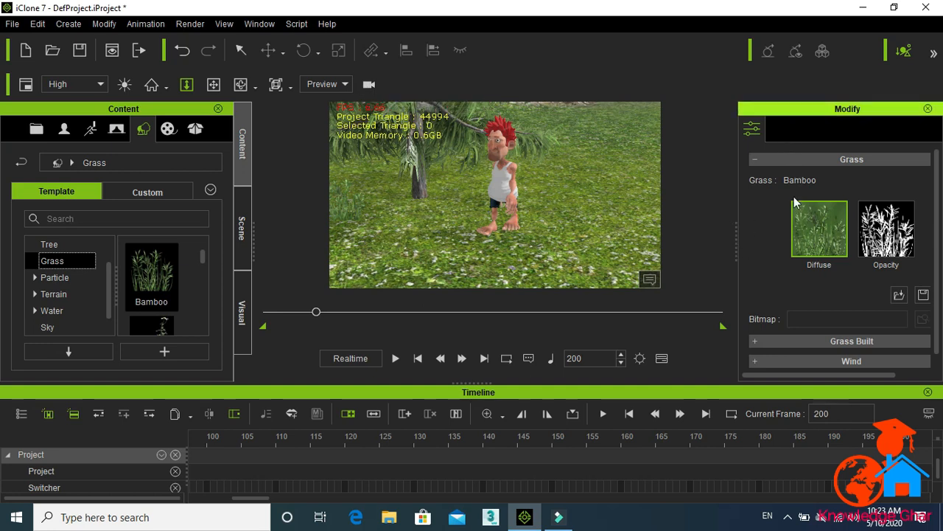
left_click(238, 232)
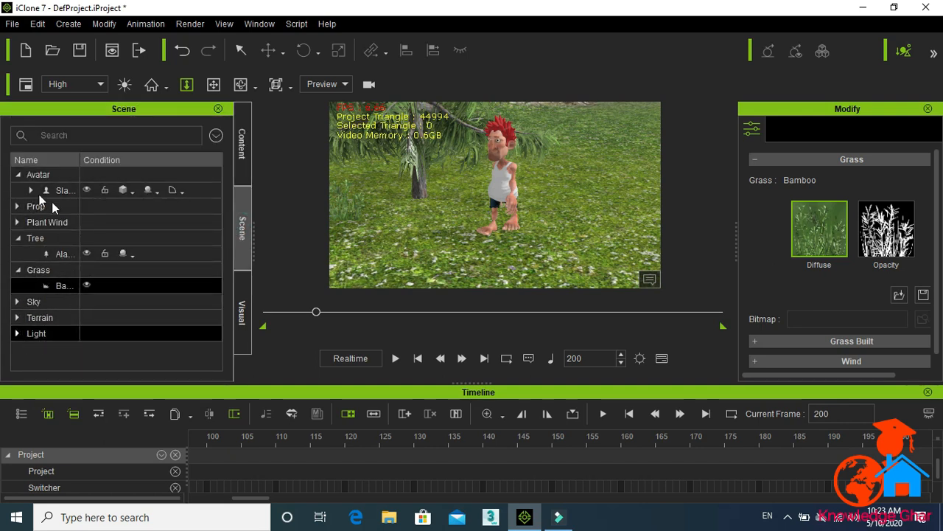
left_click(241, 307)
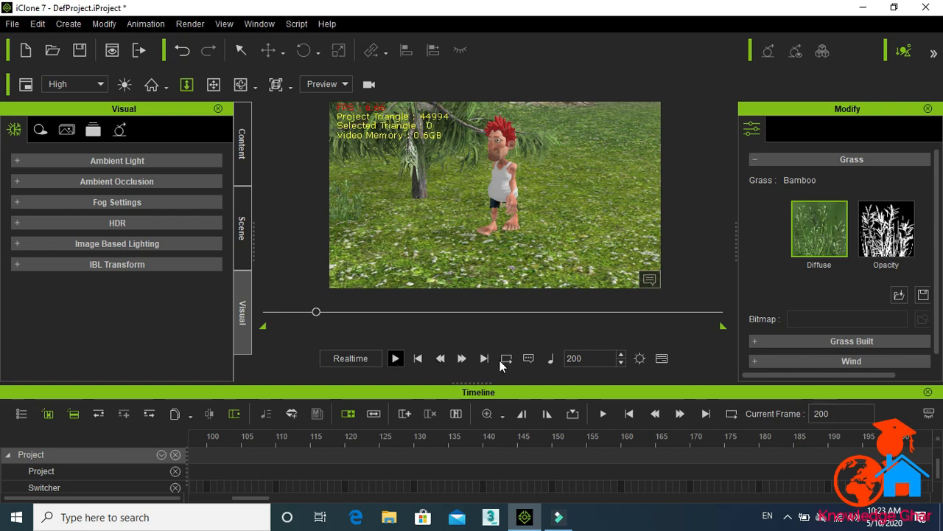
left_click(133, 24)
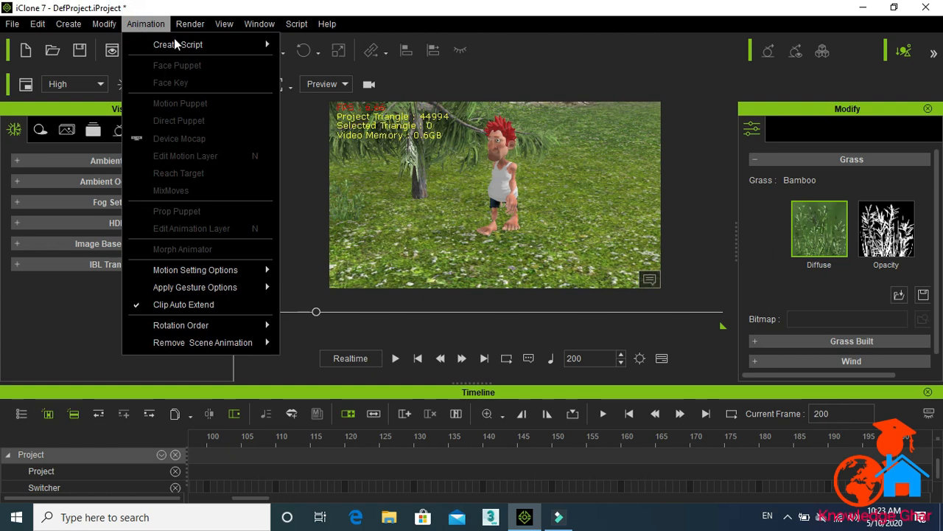
mouse_move(180, 42)
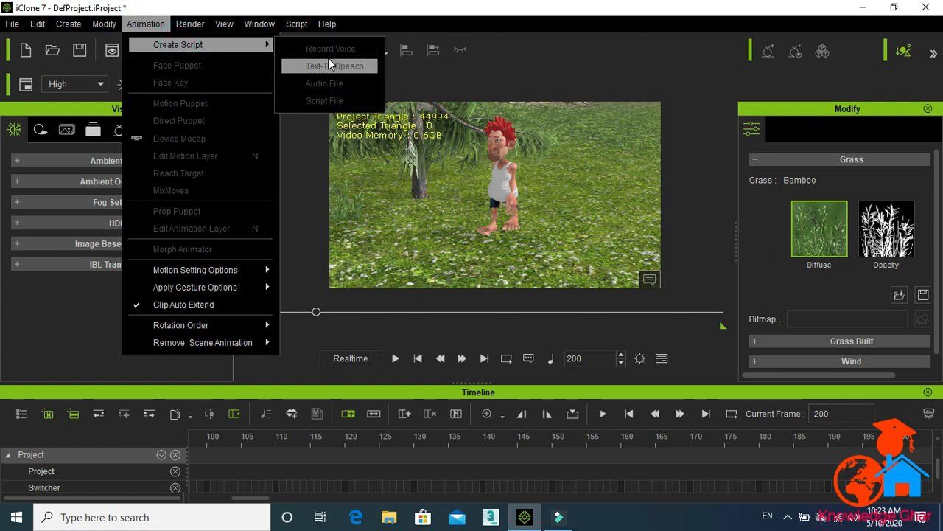
mouse_move(114, 27)
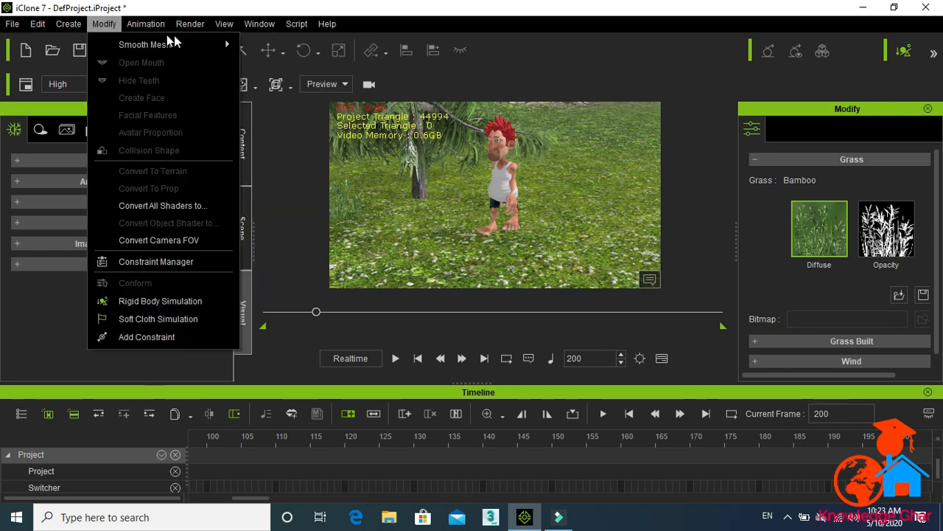
mouse_move(254, 24)
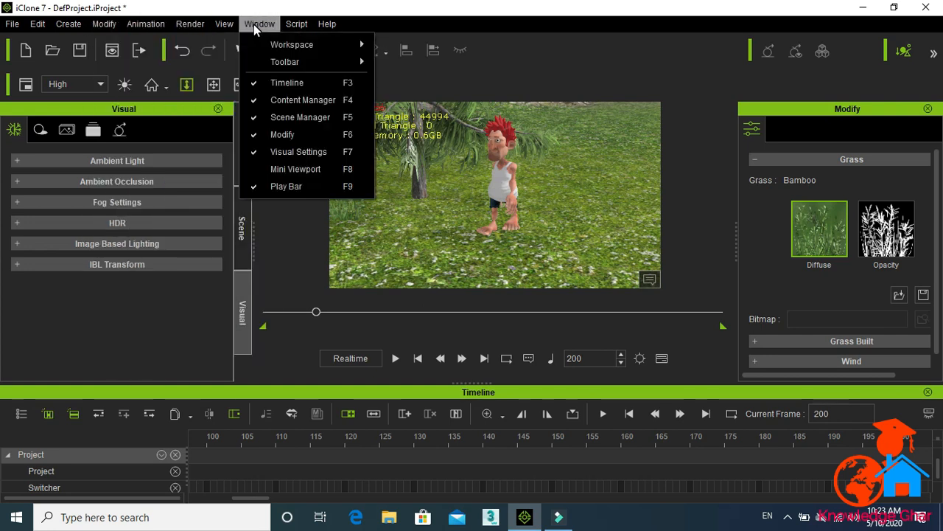
mouse_move(13, 27)
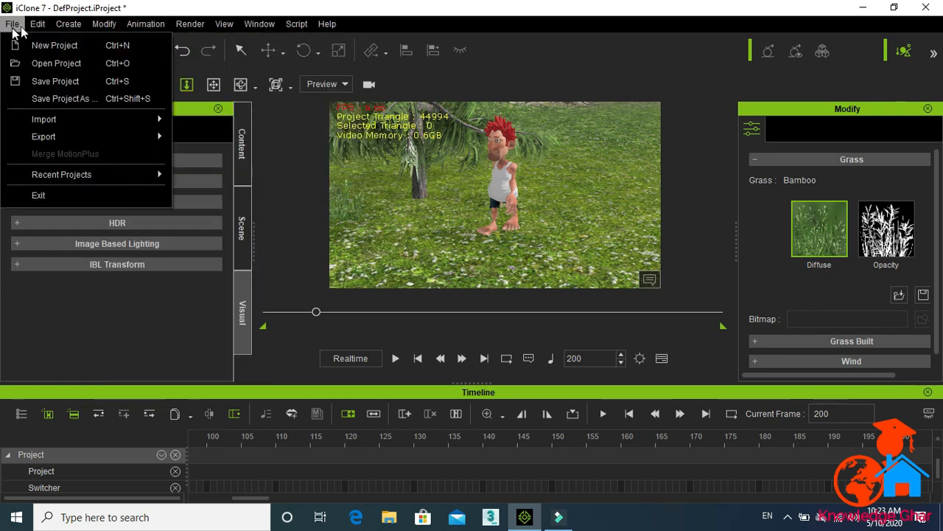
mouse_move(191, 24)
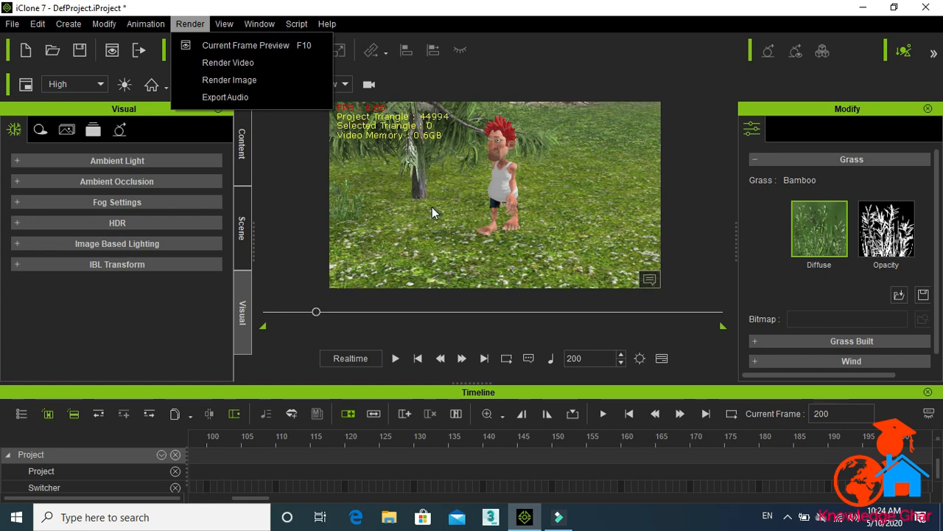
Step: Switch to the Filmora video editor
left_click(400, 343)
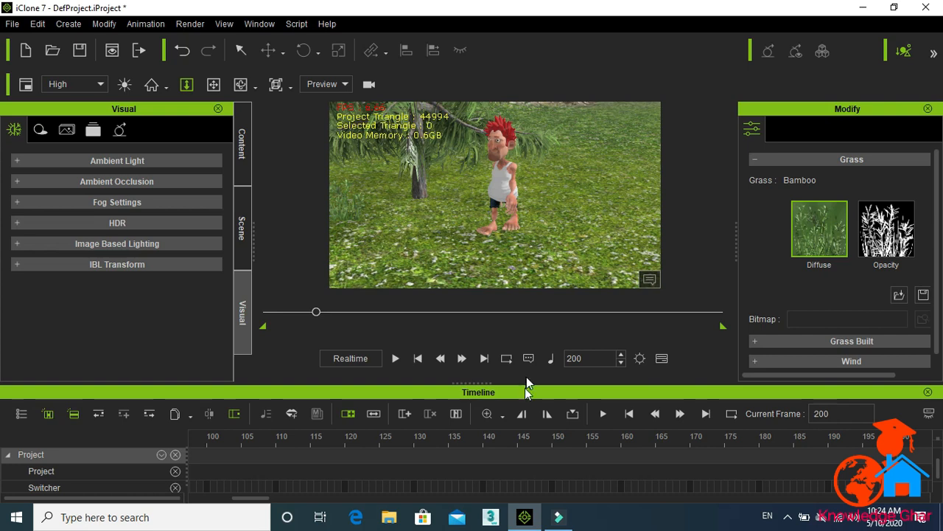
left_click(560, 517)
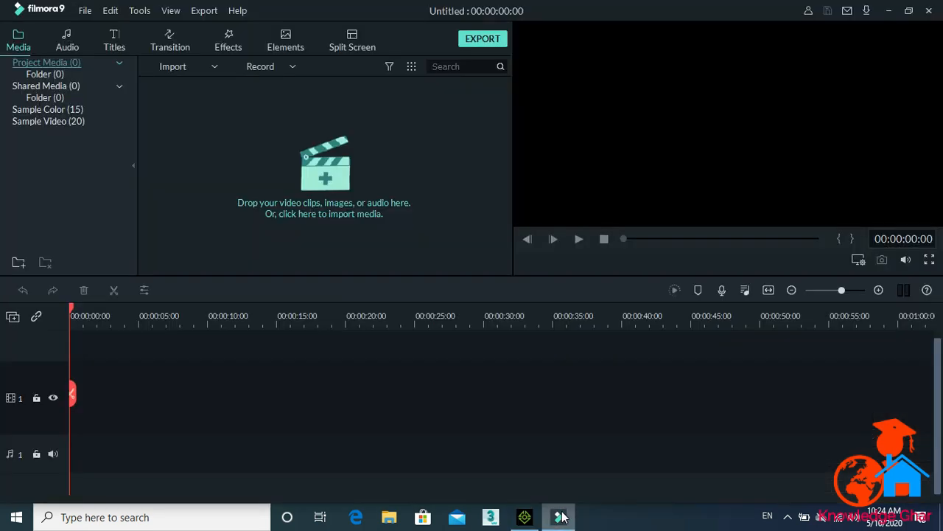